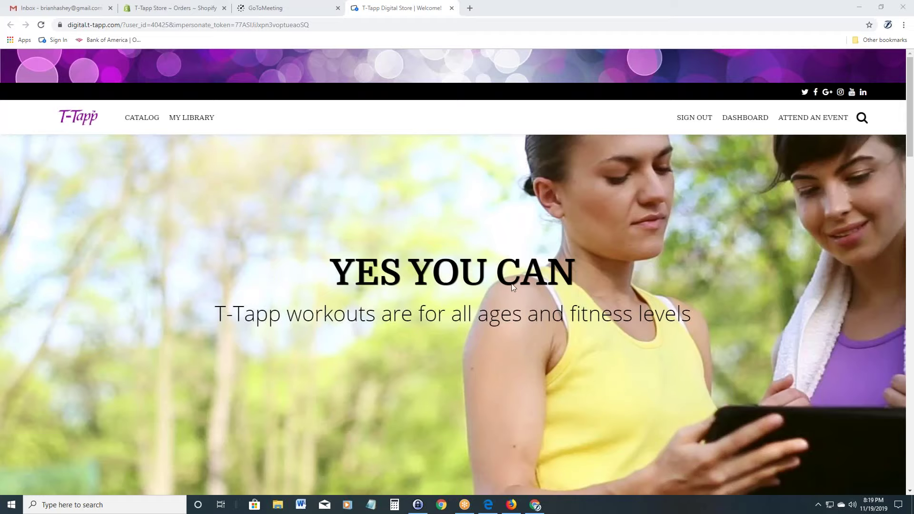
# Open the MORE Level 3: Chair program from My Library and play its 18:36 workout video
pyautogui.click(197, 119)
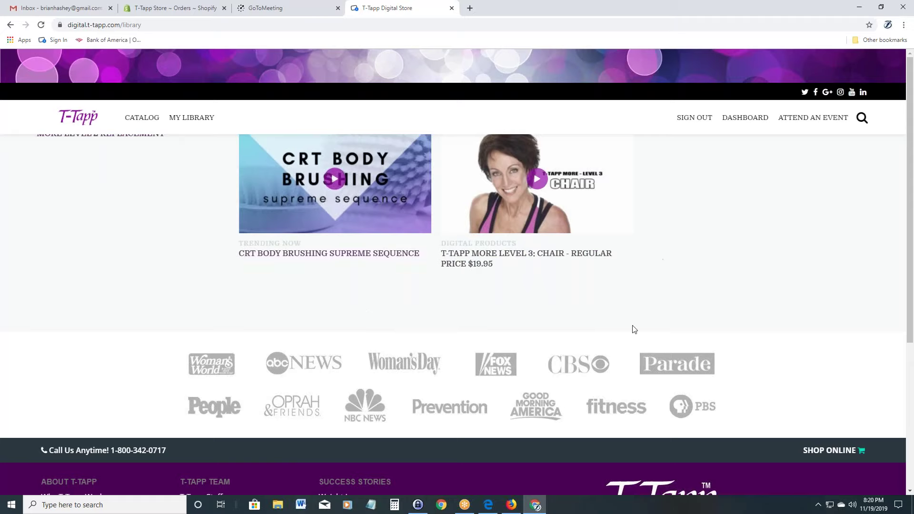
pyautogui.click(595, 202)
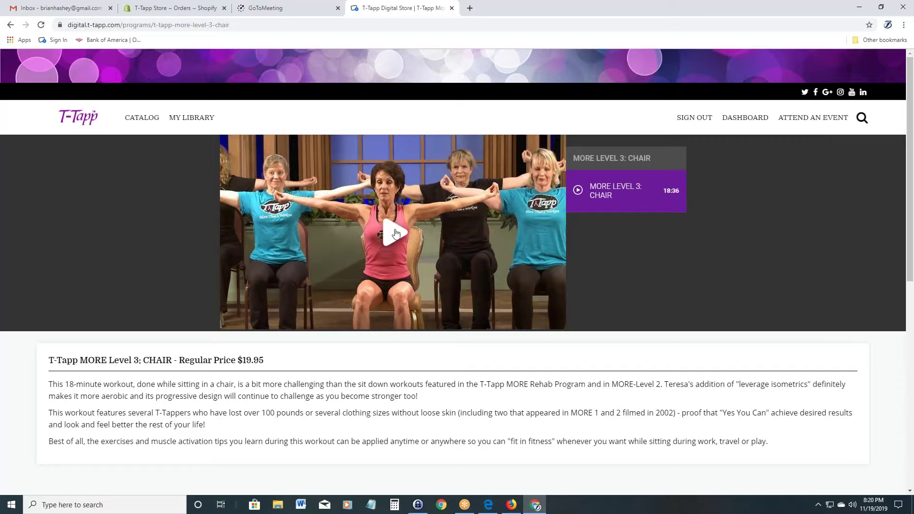
pyautogui.click(391, 235)
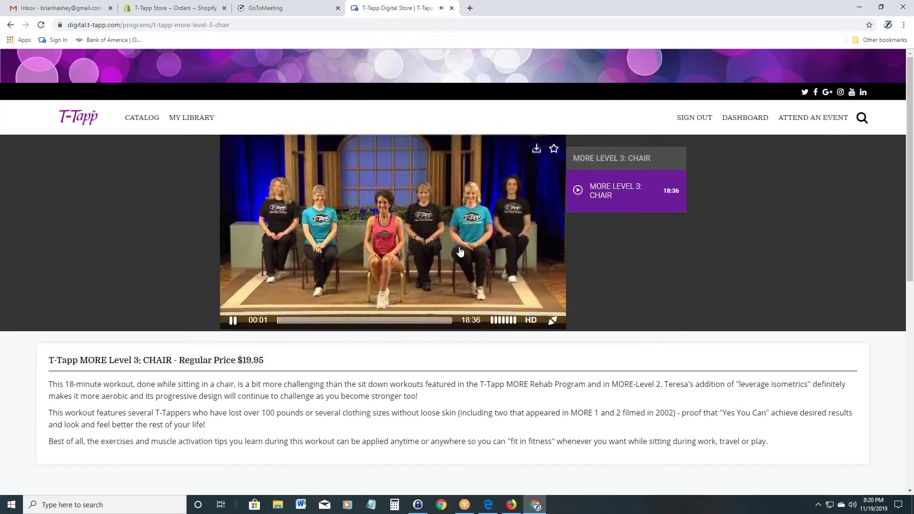
# Open the Chair video as a standalone stream.mux.com tab and choose Save video as
pyautogui.click(536, 151)
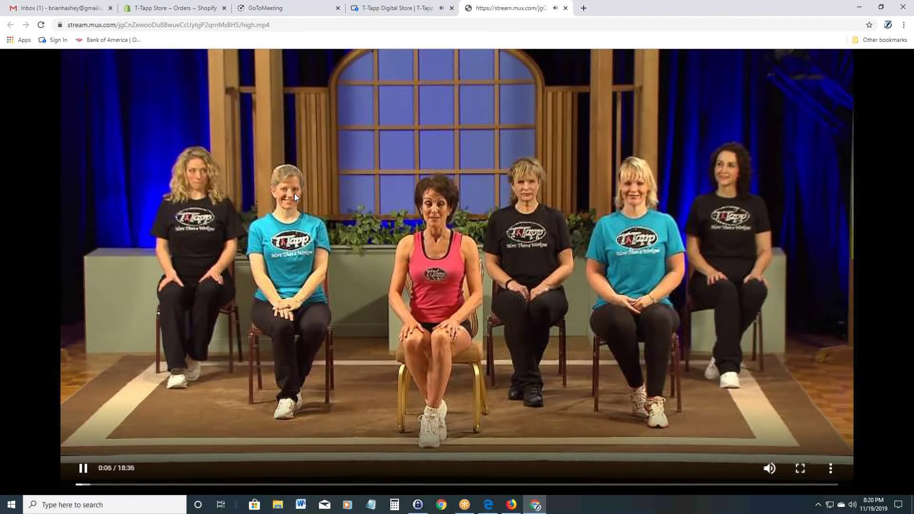
pyautogui.rightClick(378, 199)
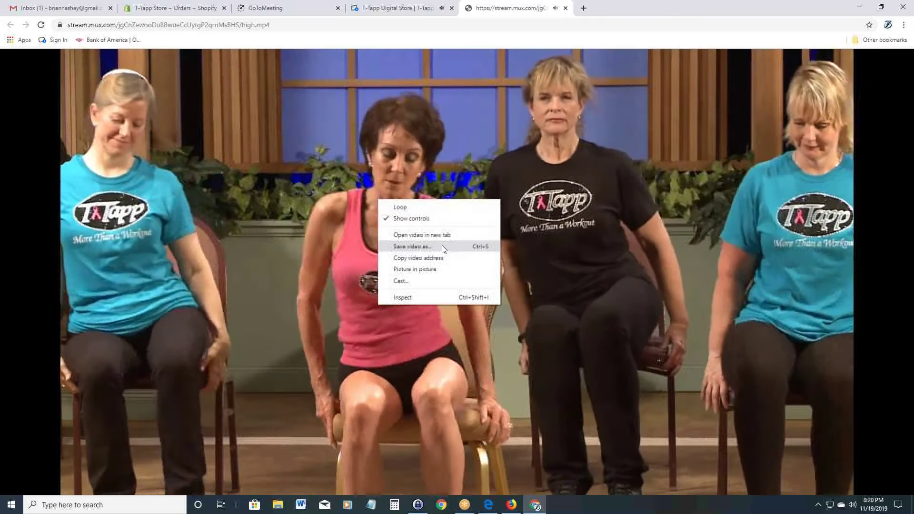
pyautogui.click(442, 248)
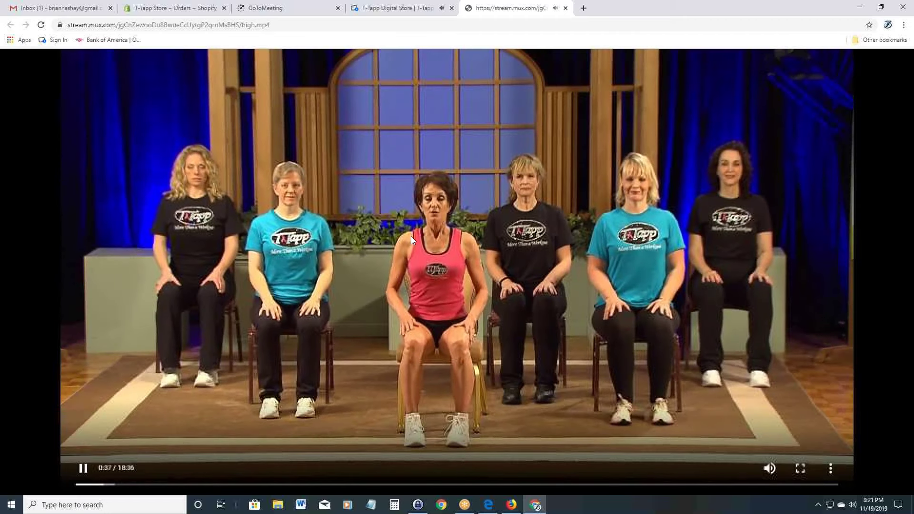
# Save the video to Downloads under the name 'More Level 3 Chair' as an MP4
pyautogui.hotkey('ctrl', 's')
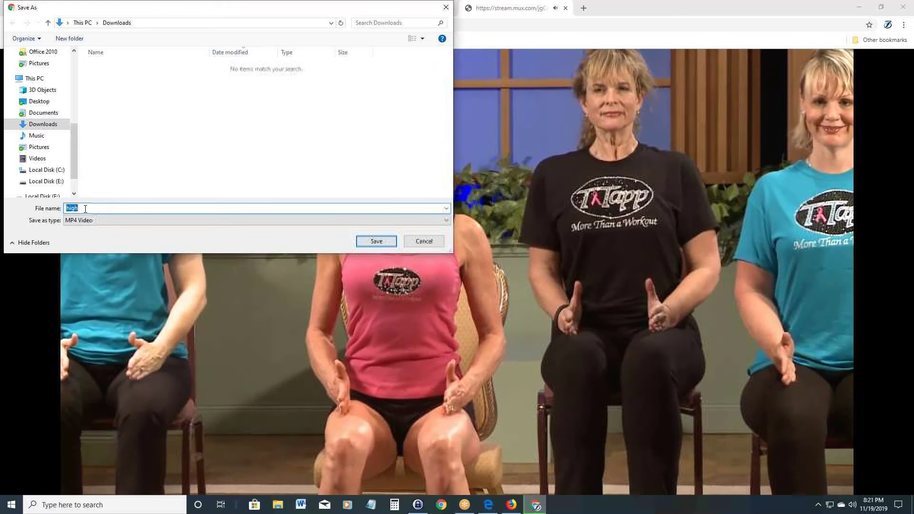
pyautogui.press('BackSpace')
pyautogui.write('More ')
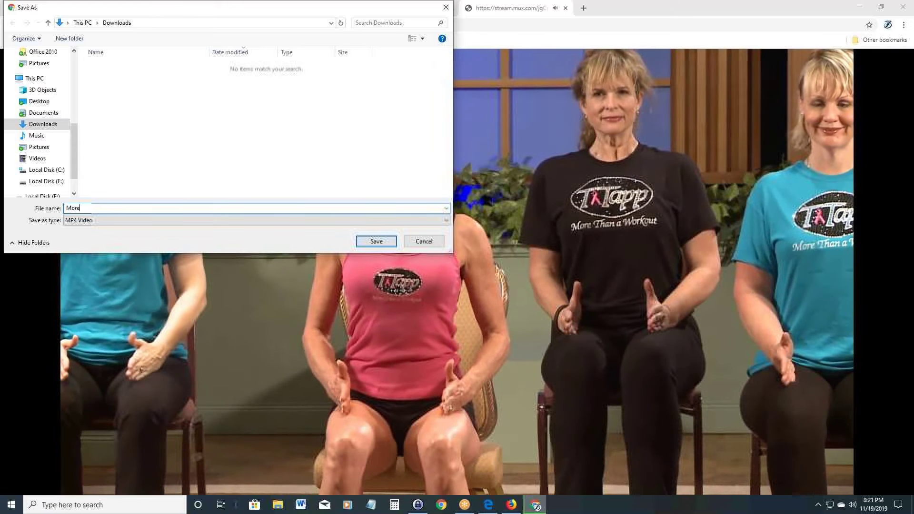
pyautogui.write('Level')
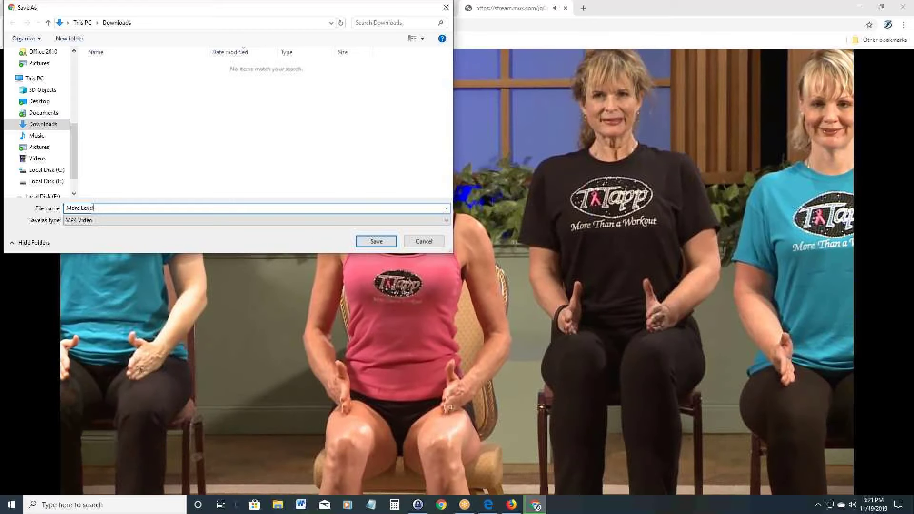
pyautogui.write(' 3 Chair')
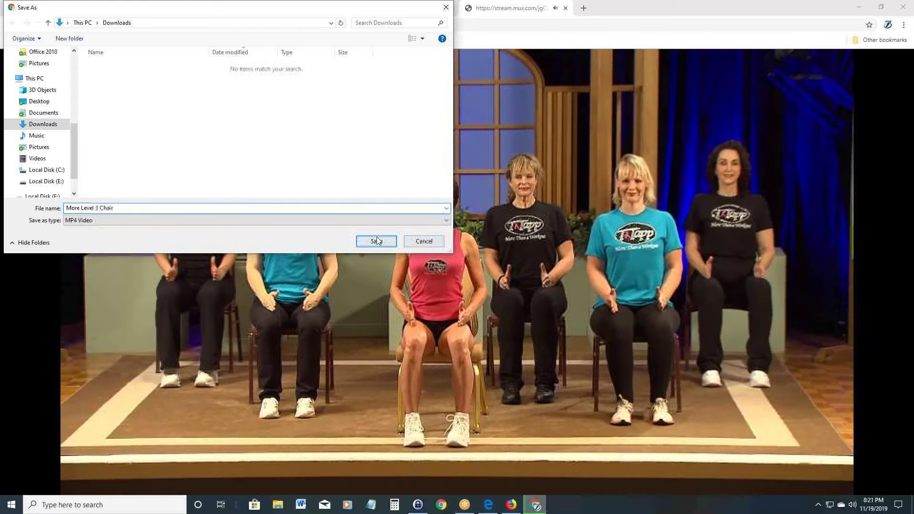
pyautogui.click(377, 241)
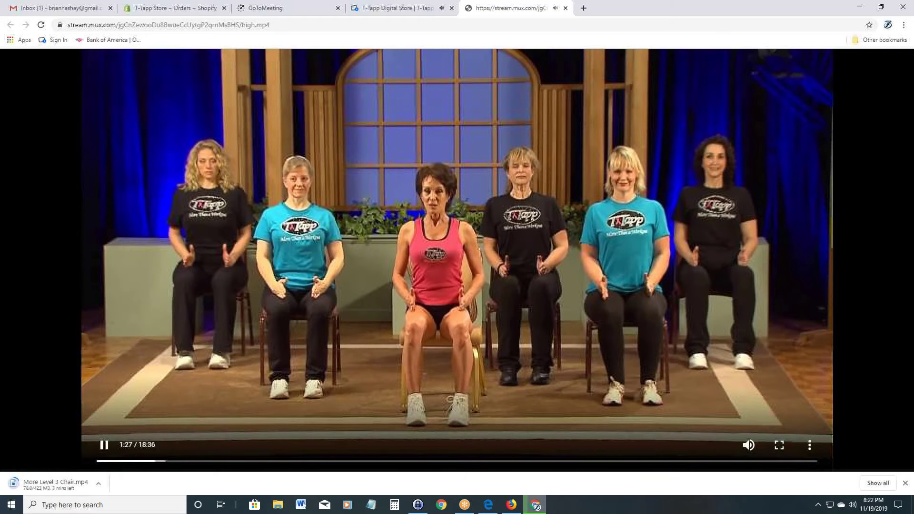
# In Firefox, play the MORE Level 3 Chair video, then open it alone as high.mp4
pyautogui.click(512, 505)
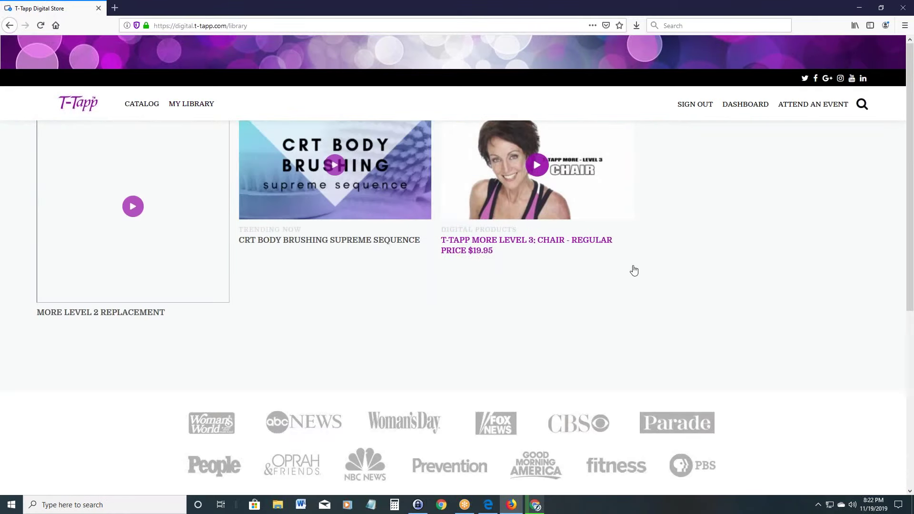
pyautogui.click(601, 187)
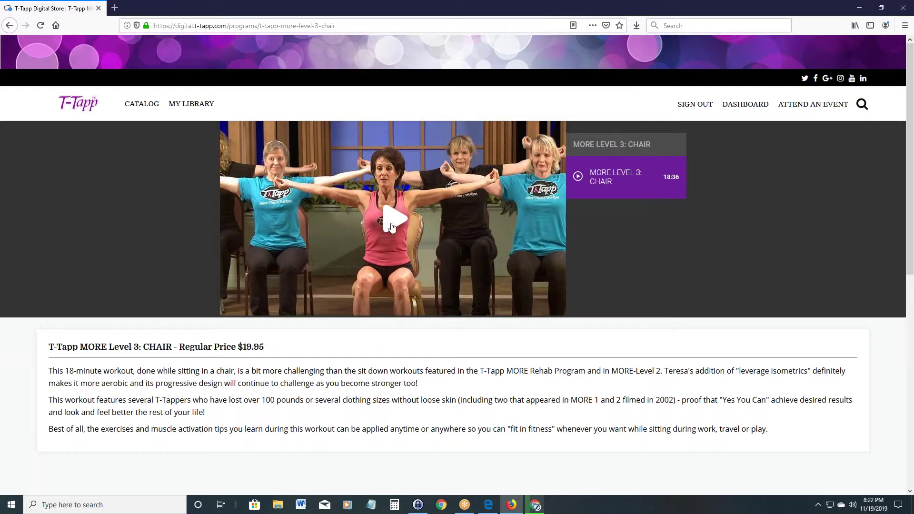
pyautogui.click(393, 224)
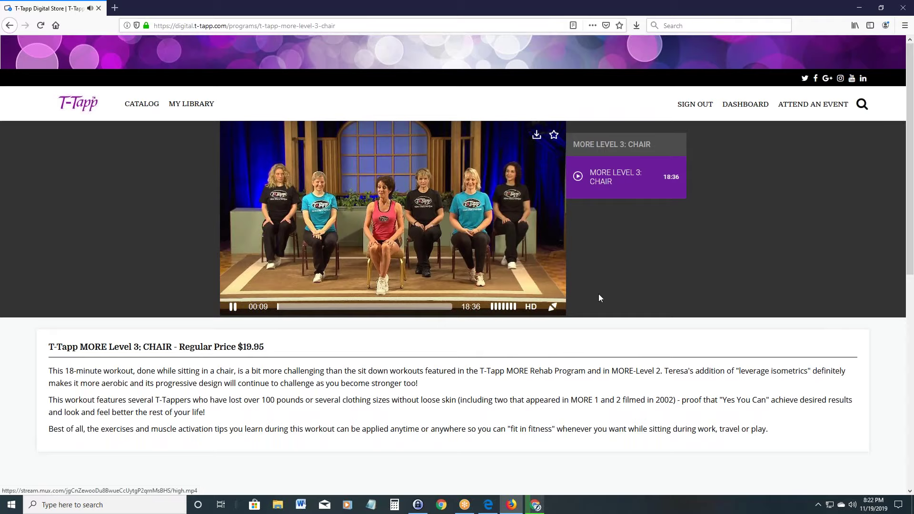
pyautogui.click(553, 309)
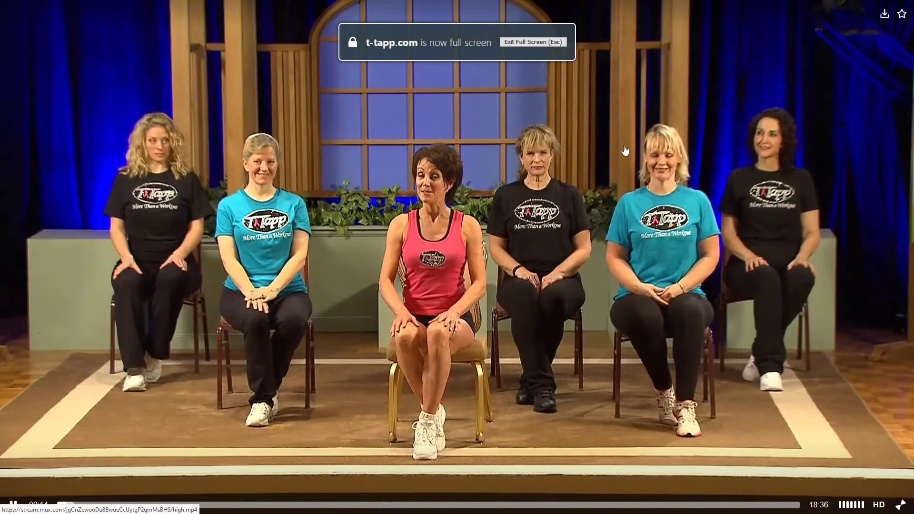
pyautogui.press('Escape')
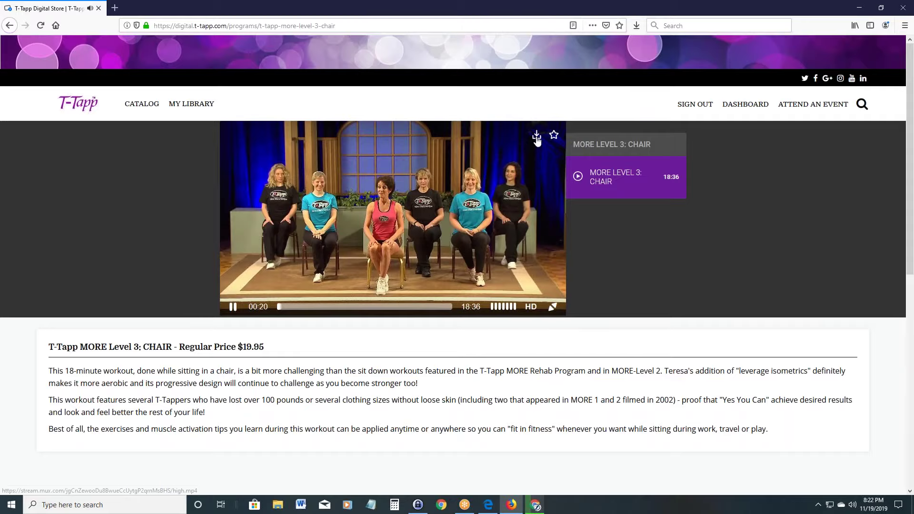
pyautogui.click(537, 135)
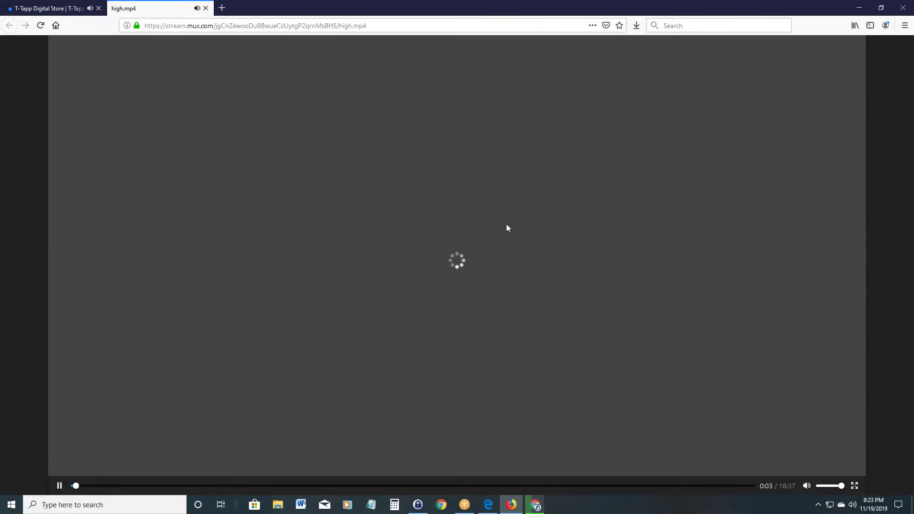
# Save the Firefox video stream into Downloads under the name 'More Chair'
pyautogui.rightClick(305, 211)
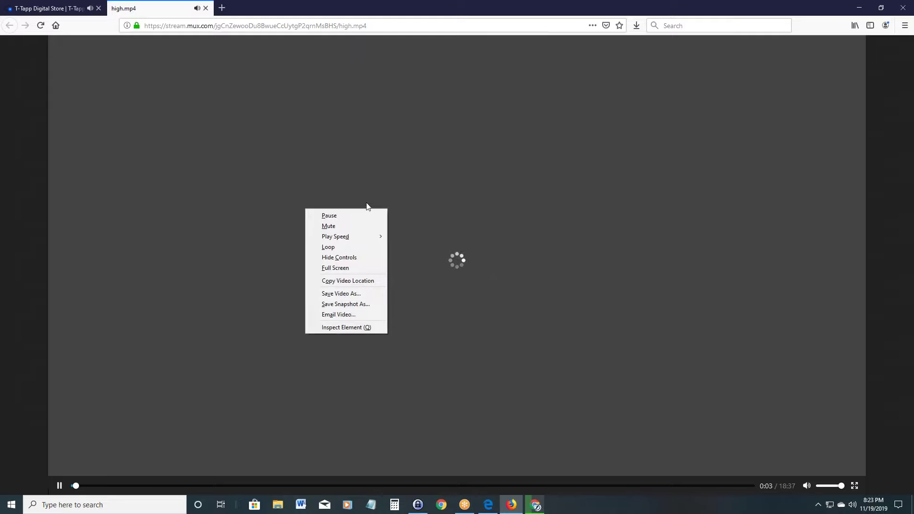
pyautogui.click(364, 293)
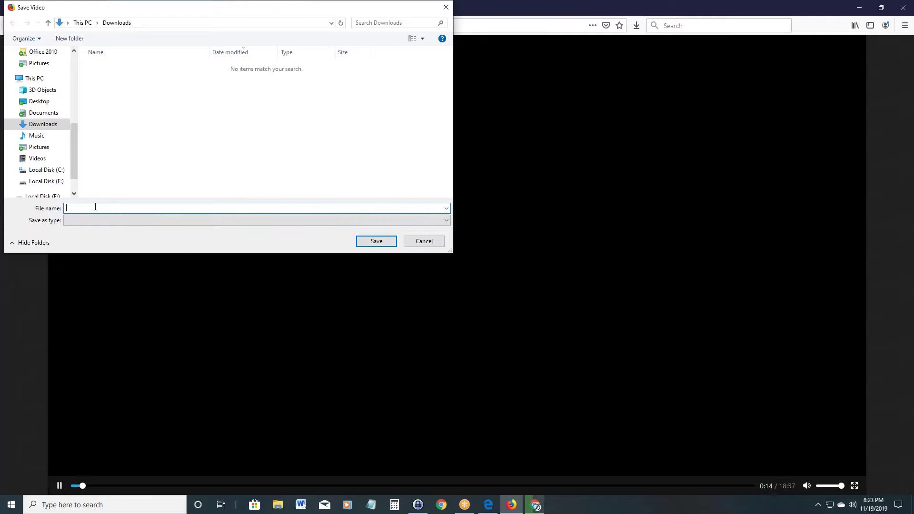
pyautogui.write('More Chair')
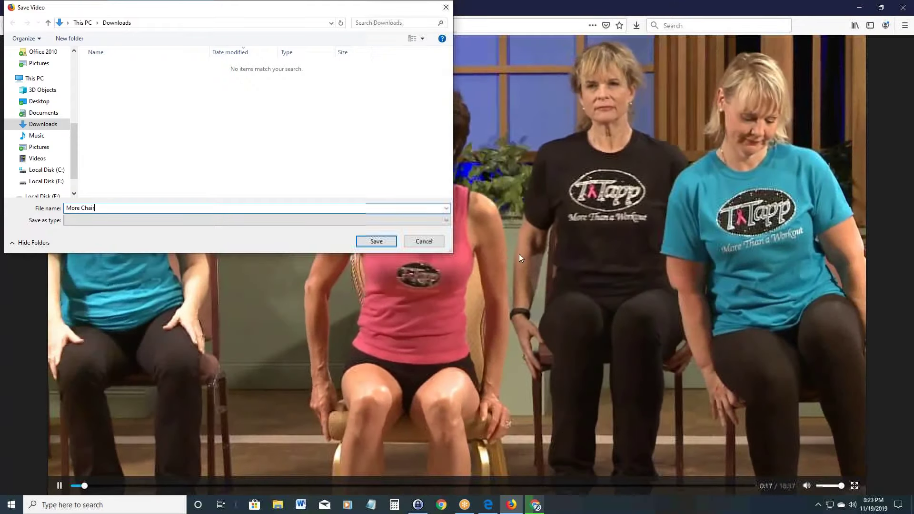
pyautogui.click(395, 242)
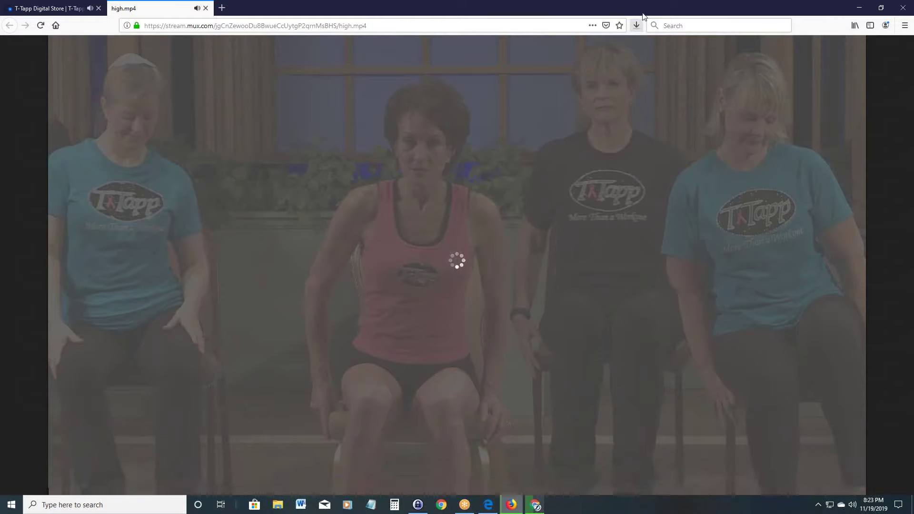
# Glance at the store in Edge, then return to Chrome's ongoing More Level 3 Chair.mp4 download
pyautogui.click(488, 505)
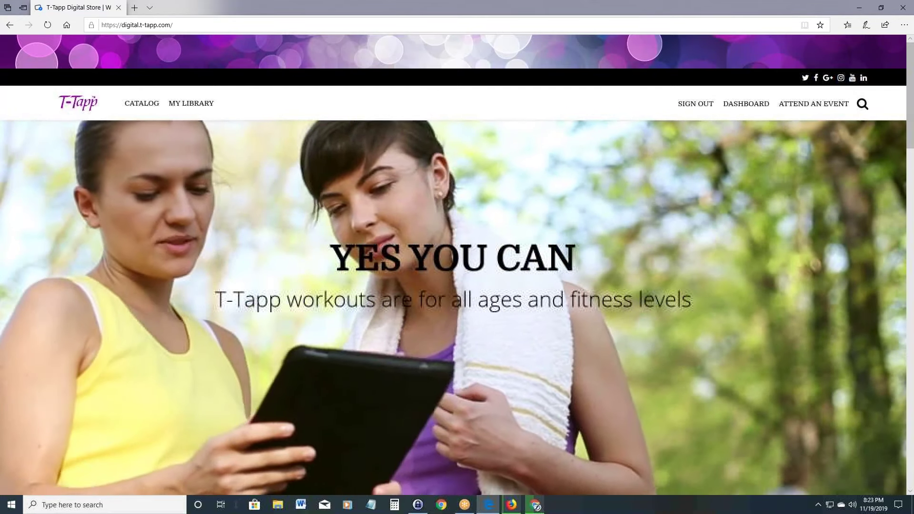
pyautogui.click(536, 505)
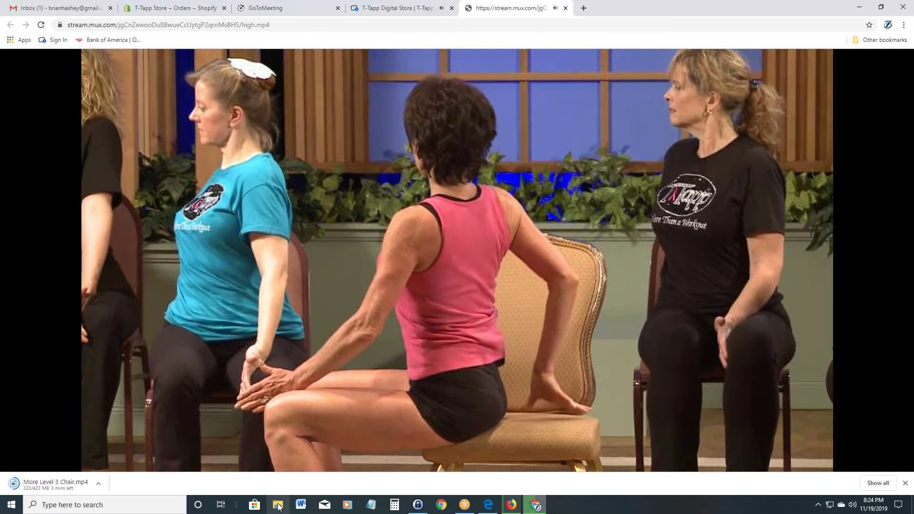
# List Downloads by Date modified to check the More Chair MP4 and the partial Chrome download
pyautogui.click(278, 505)
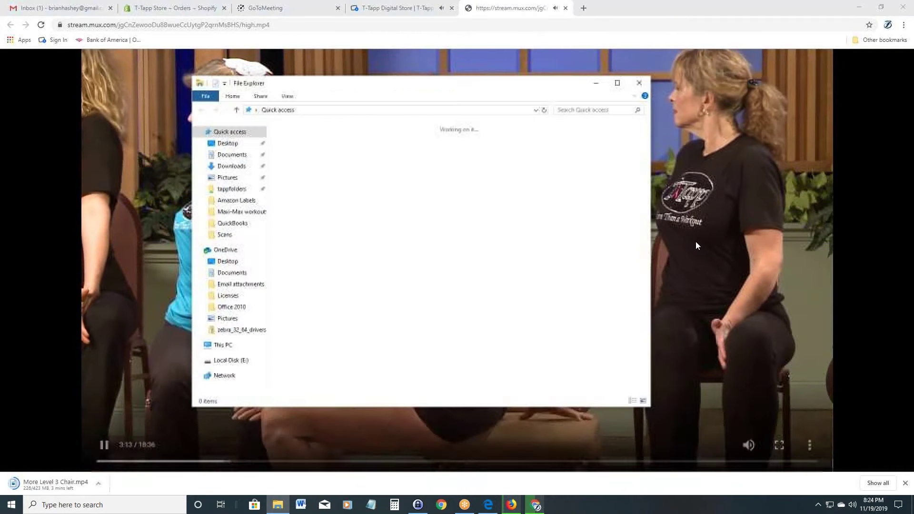
pyautogui.click(230, 167)
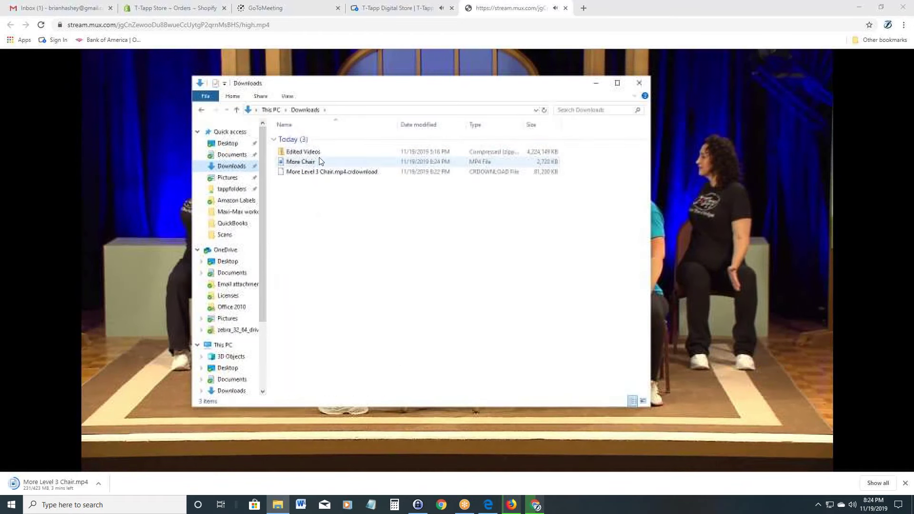
pyautogui.click(421, 123)
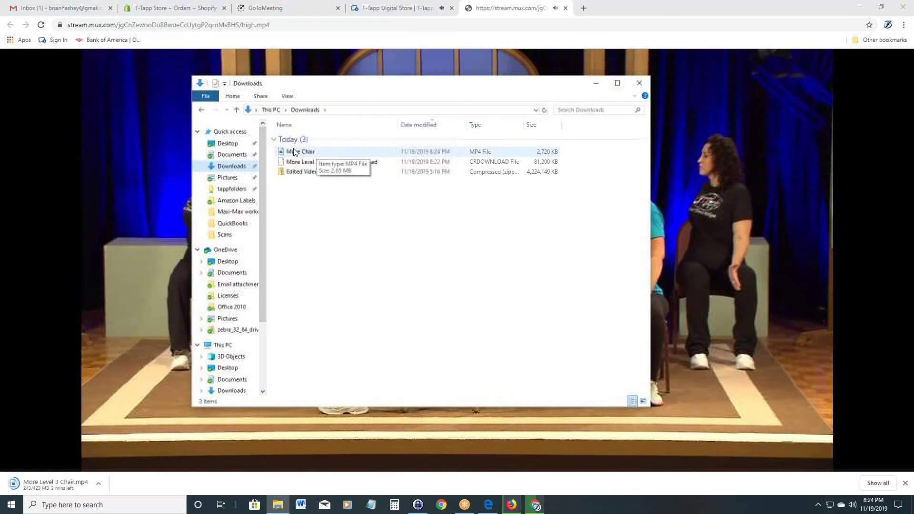
pyautogui.rightClick(312, 151)
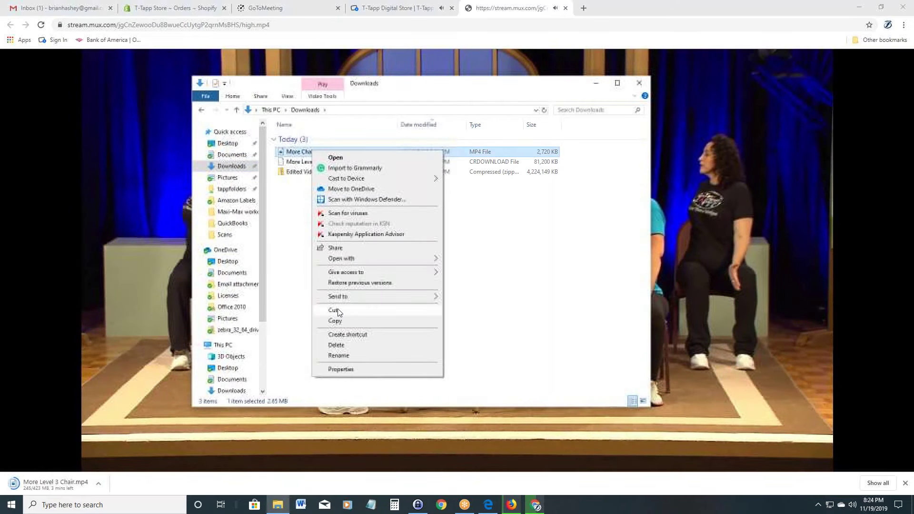
pyautogui.click(514, 268)
pyautogui.click(488, 278)
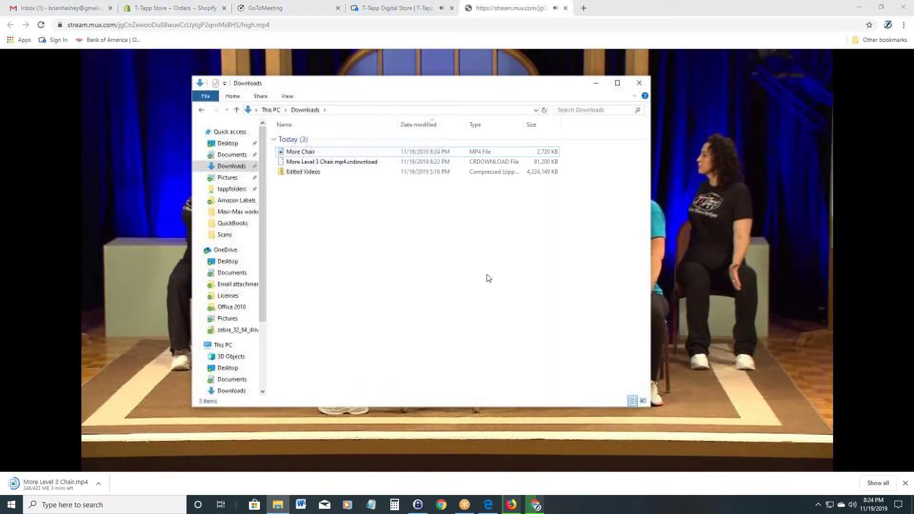